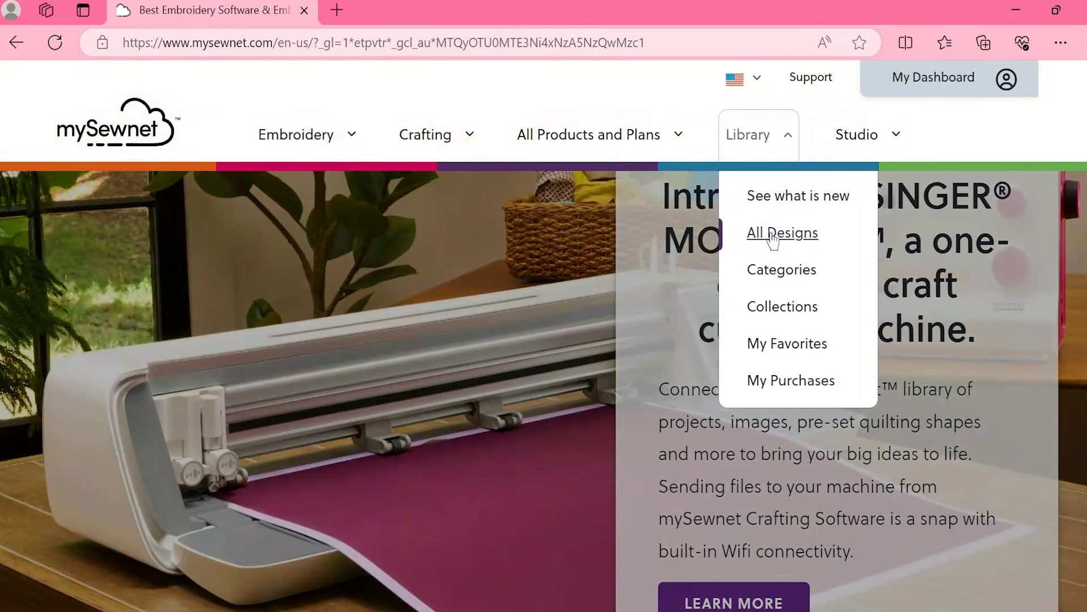
Step: Show all library designs, filtered to Crafting and Cutting only
left_click(774, 240)
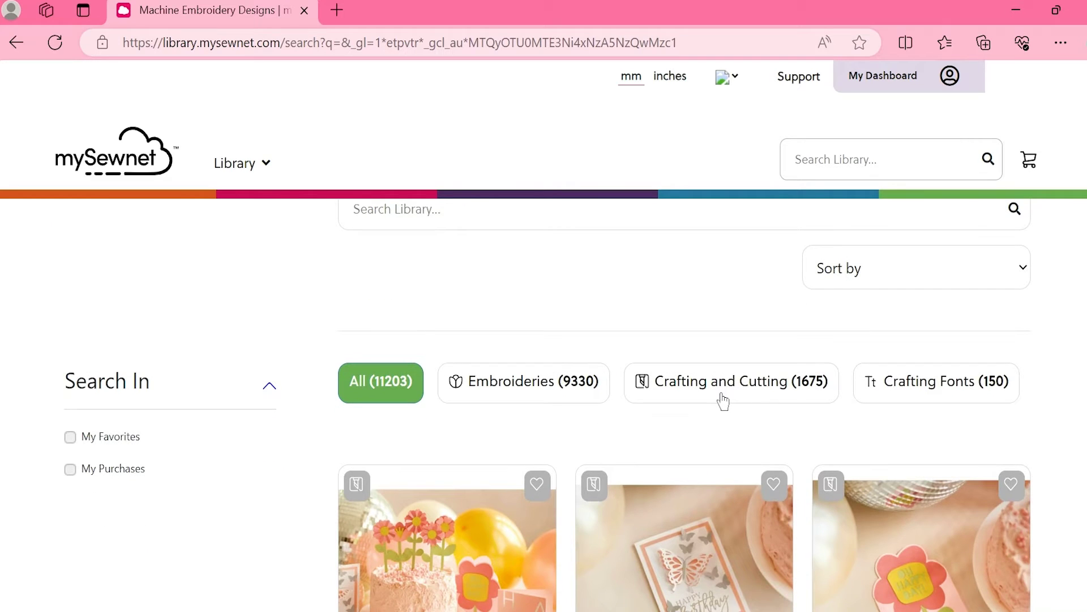
left_click(723, 397)
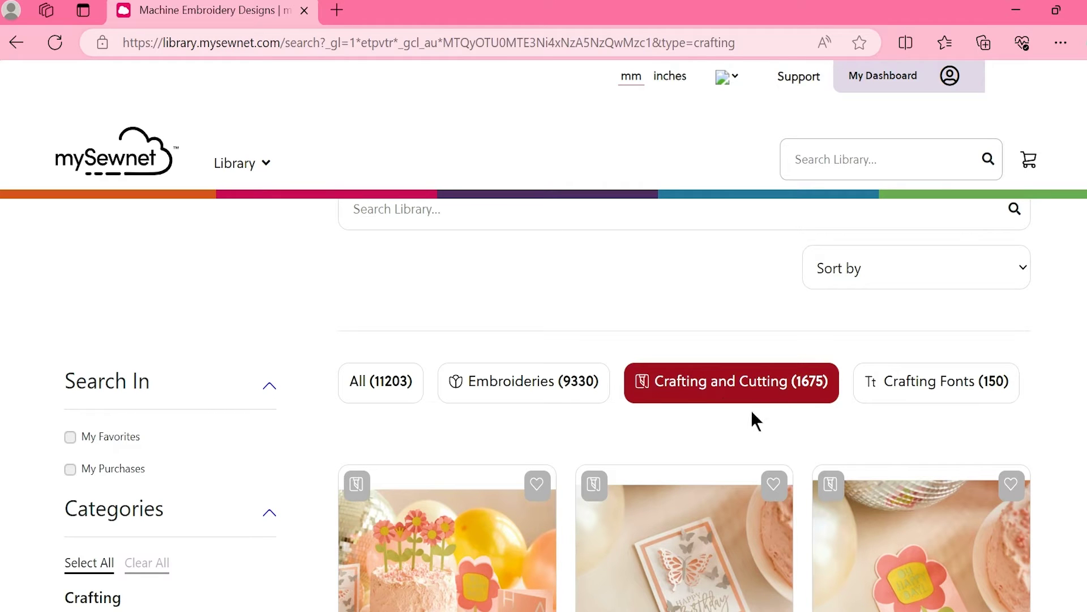
scroll(859, 446, "down", 1)
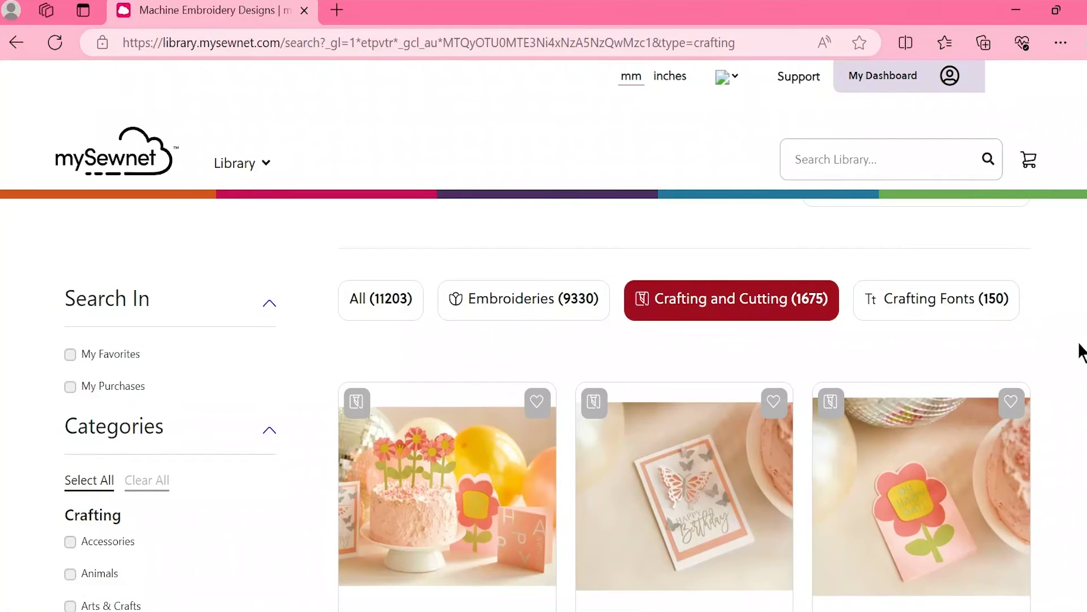
scroll(1075, 342, "down", 3)
scroll(1076, 342, "down", 1)
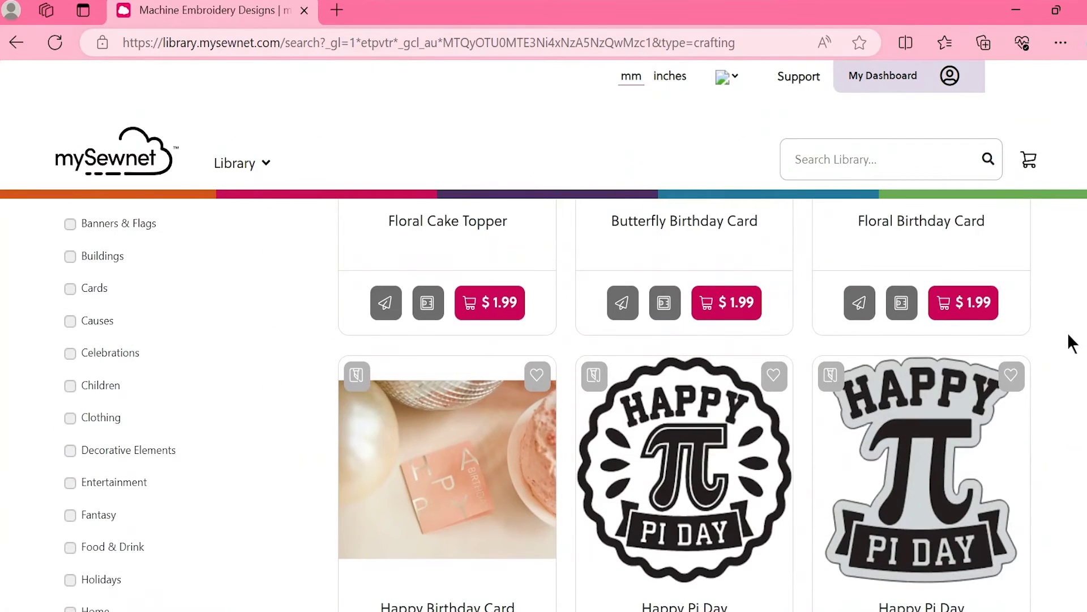
scroll(1073, 343, "down", 2)
scroll(1072, 342, "down", 1)
scroll(1070, 348, "down", 2)
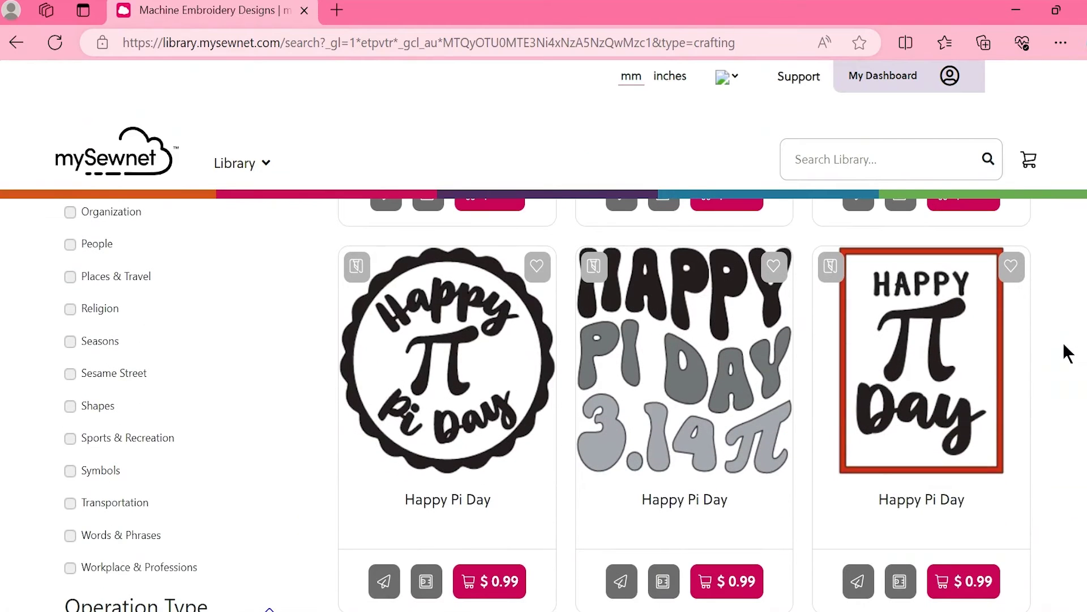
scroll(202, 417, "up", 1)
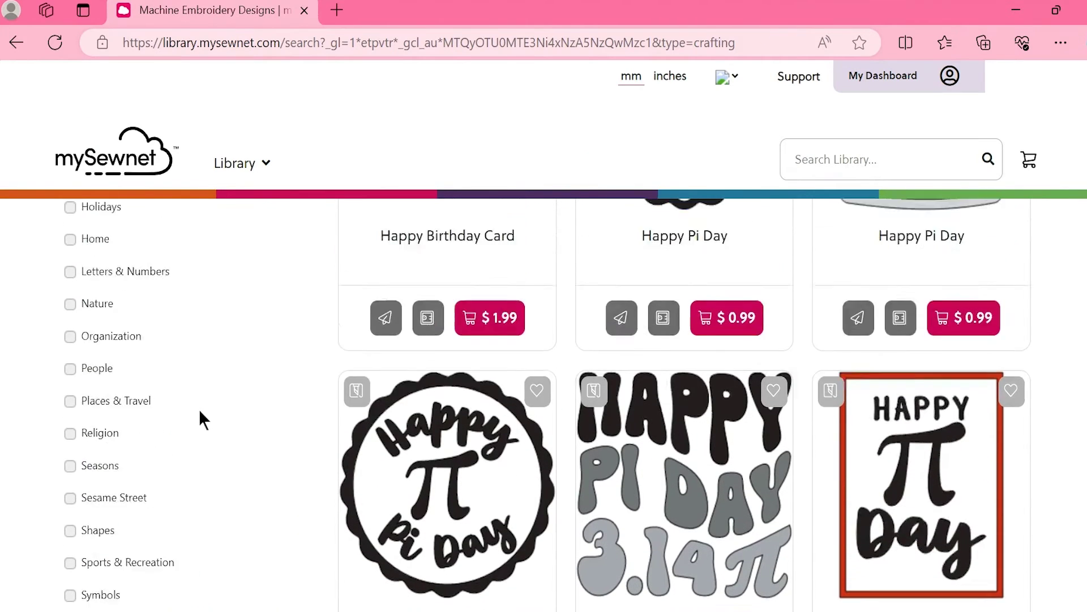
scroll(199, 412, "up", 1)
scroll(194, 407, "up", 1)
scroll(193, 405, "up", 2)
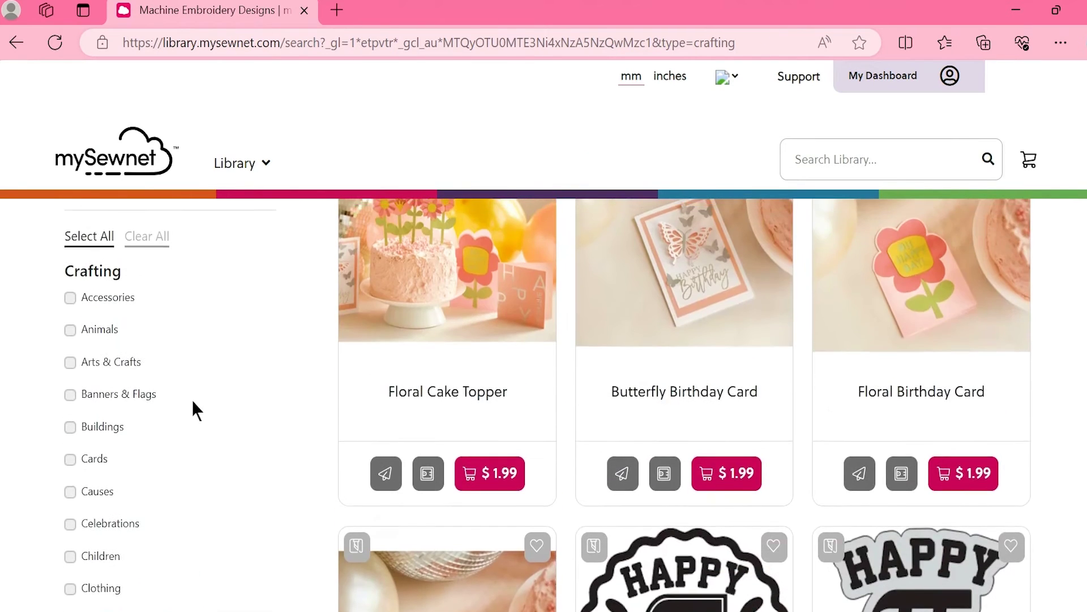
scroll(192, 409, "up", 1)
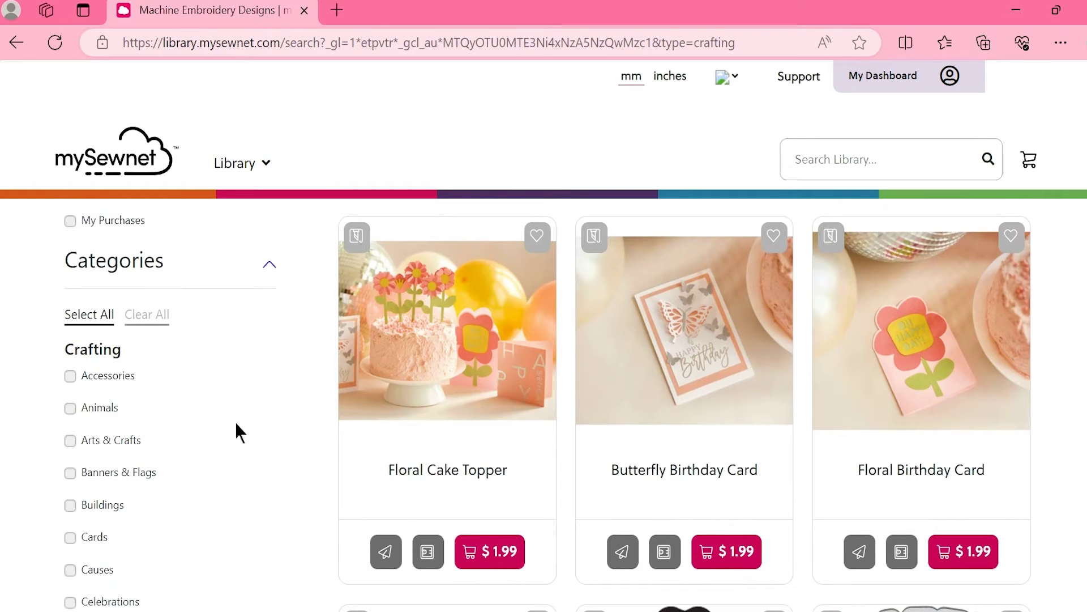
Step: Filter to Animals, favourite the Giraffe design and view its detail page
left_click(70, 408)
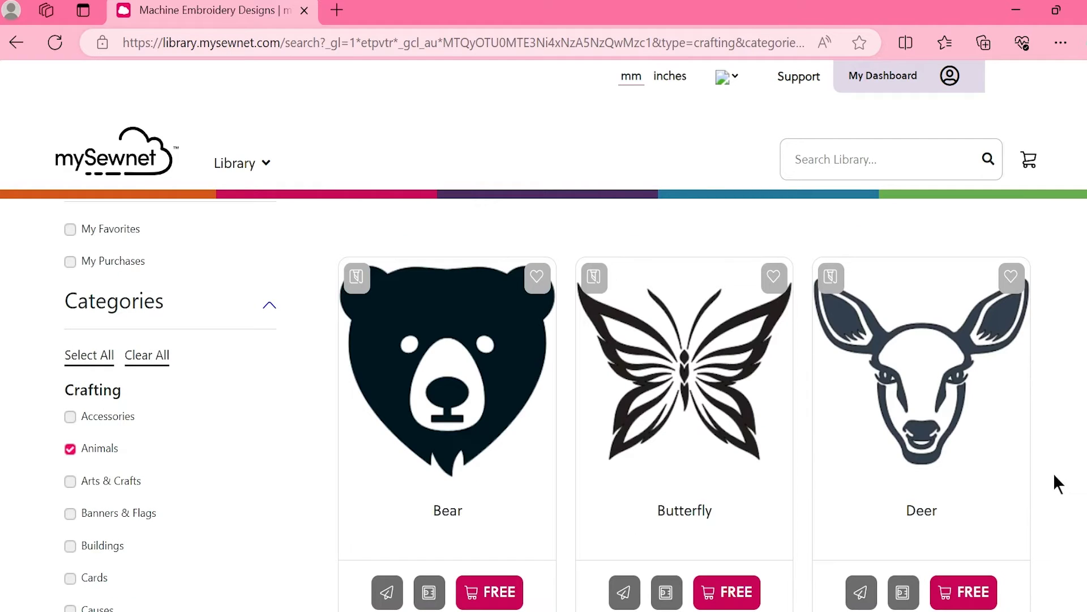
scroll(1054, 473, "down", 3)
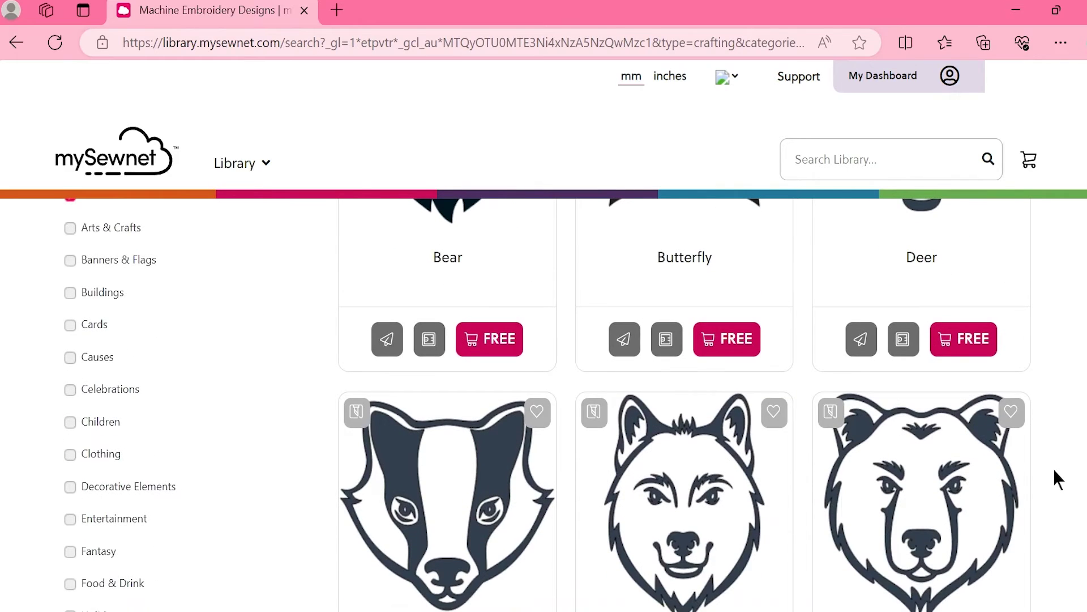
scroll(1054, 469, "down", 3)
scroll(1050, 466, "down", 3)
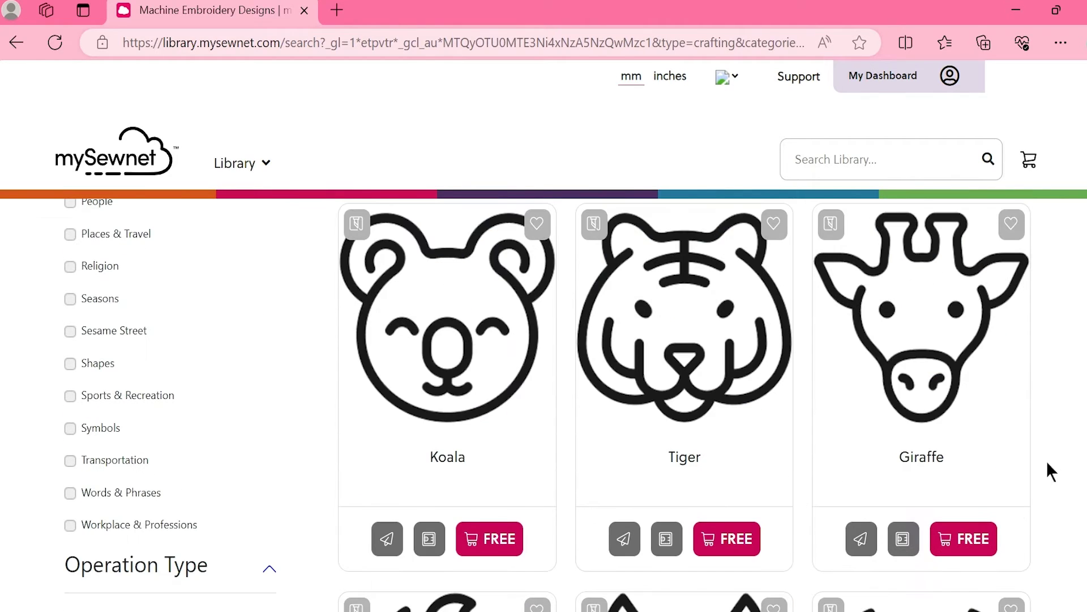
key("alt+Left")
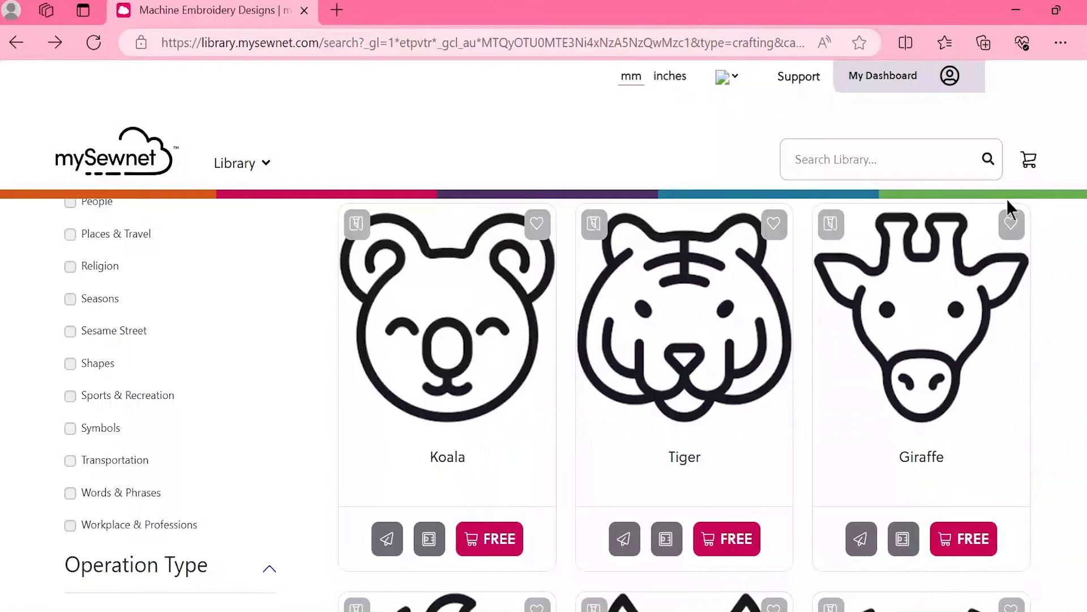
left_click(1013, 236)
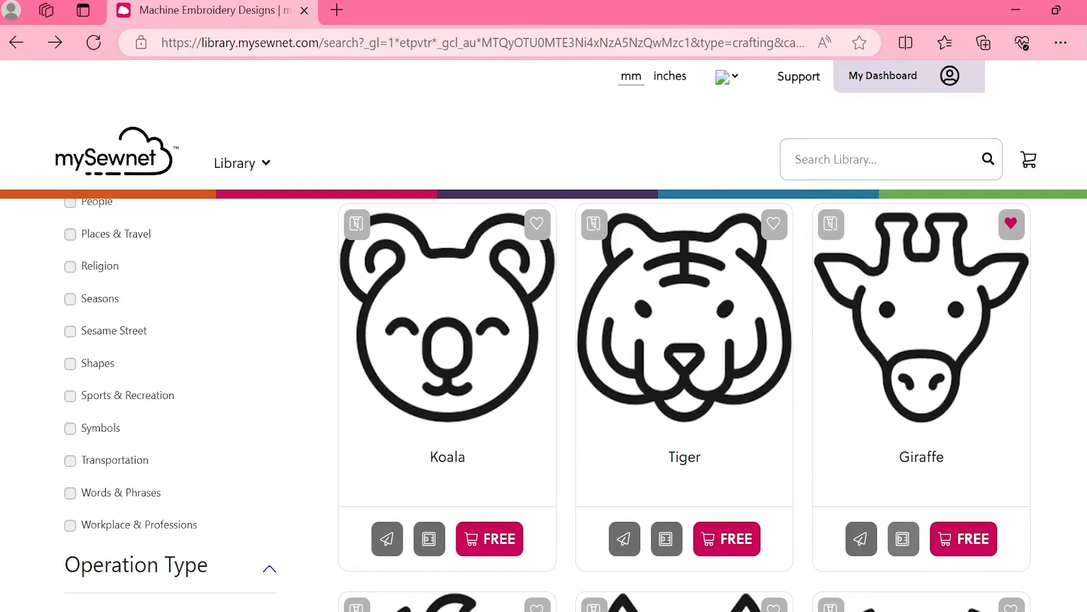
left_click(927, 379)
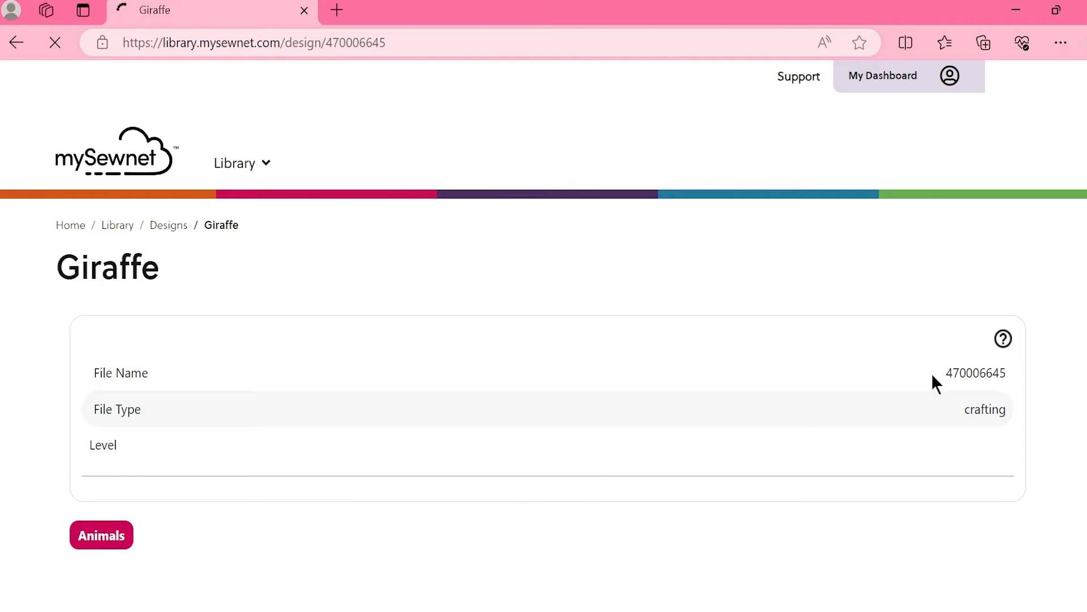
scroll(705, 402, "down", 2)
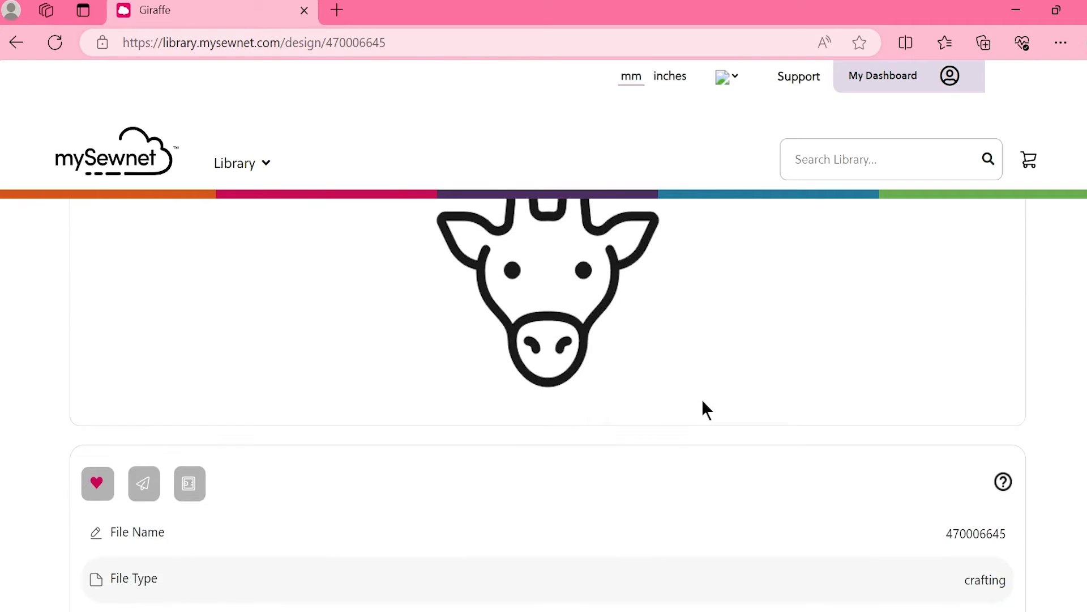
scroll(703, 408, "down", 1)
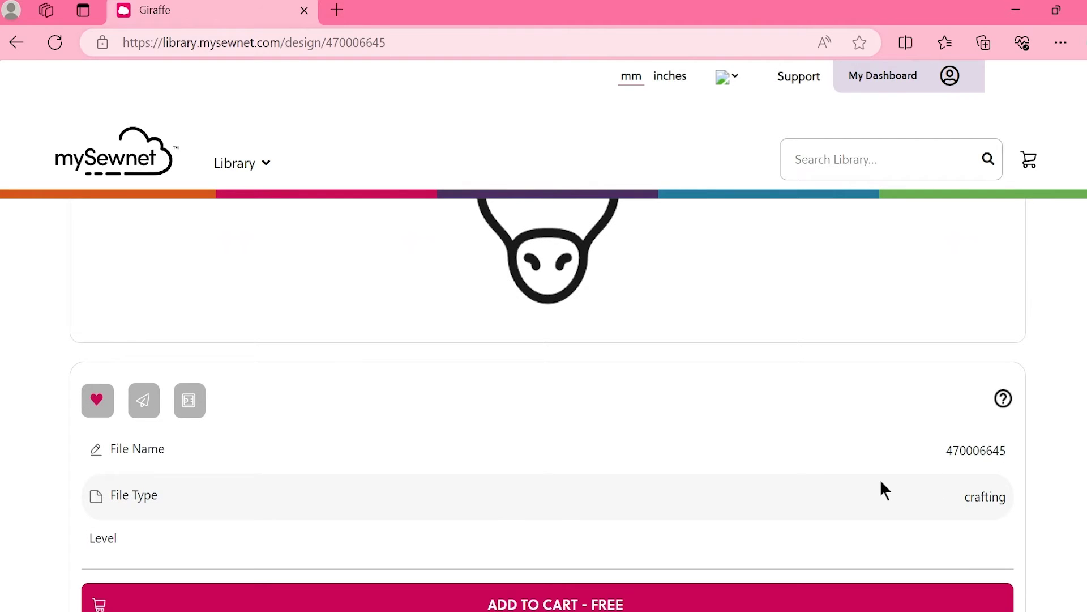
scroll(881, 490, "down", 1)
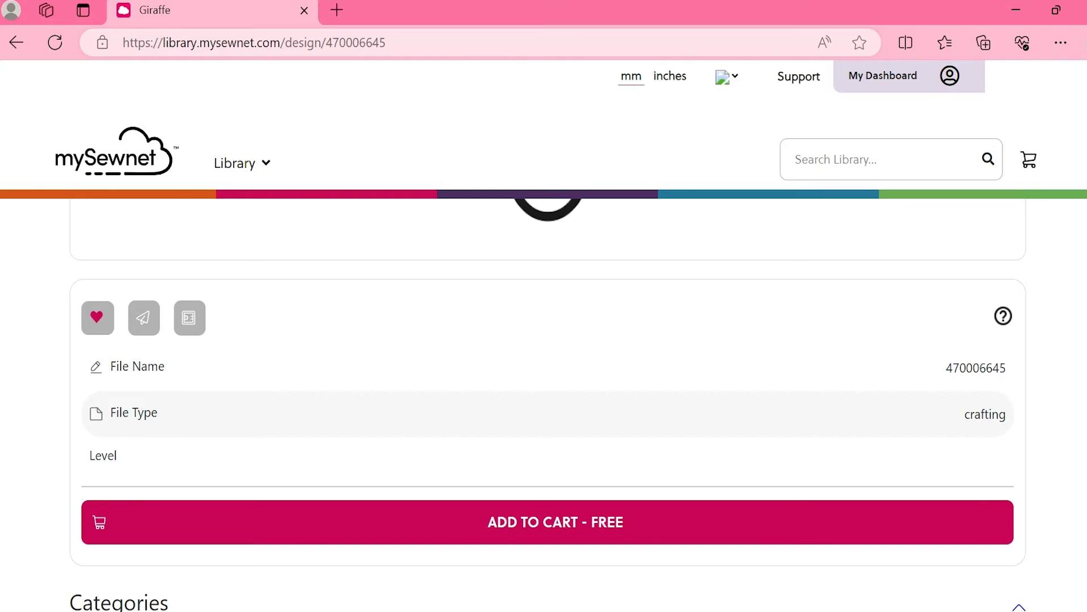
Step: Upload the Giraffe design to the mySewnet Vault
left_click(190, 326)
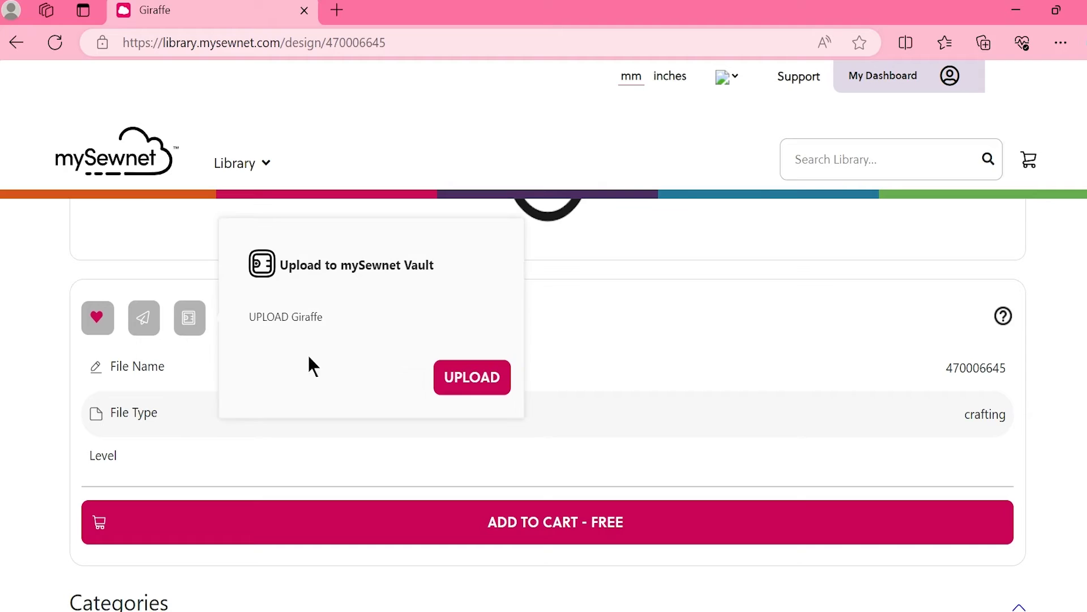
left_click(480, 388)
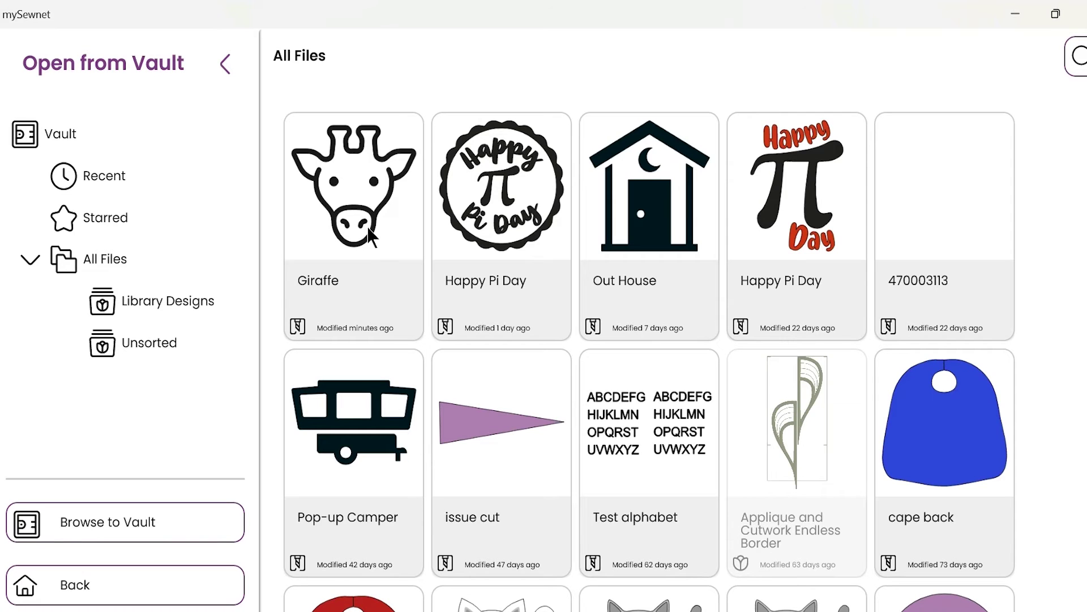
Step: Open the Giraffe file from the Vault's All Files on the canvas
left_click(367, 227)
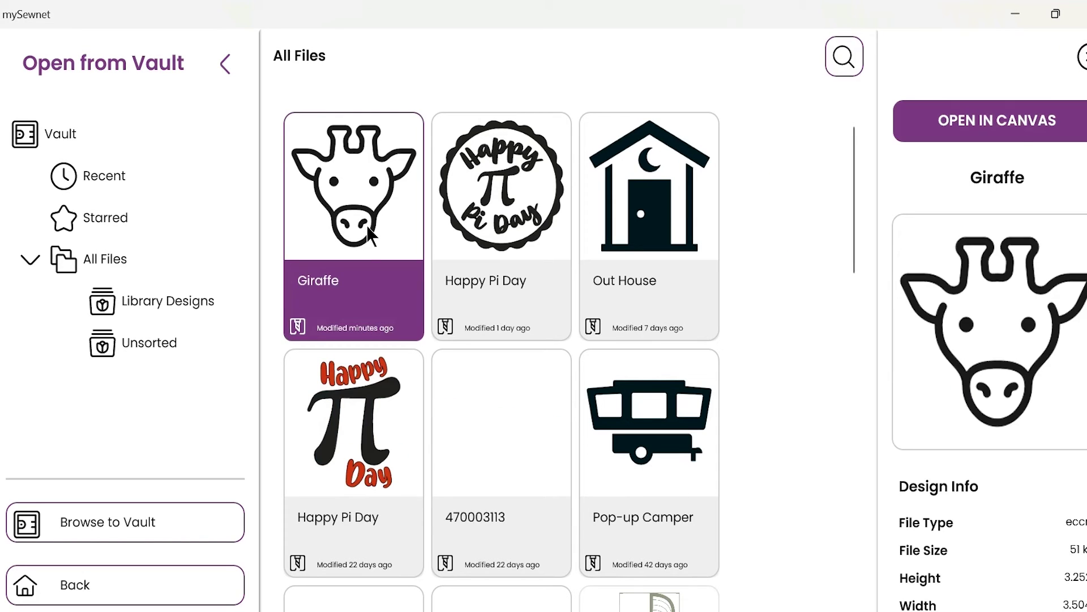
left_click(994, 119)
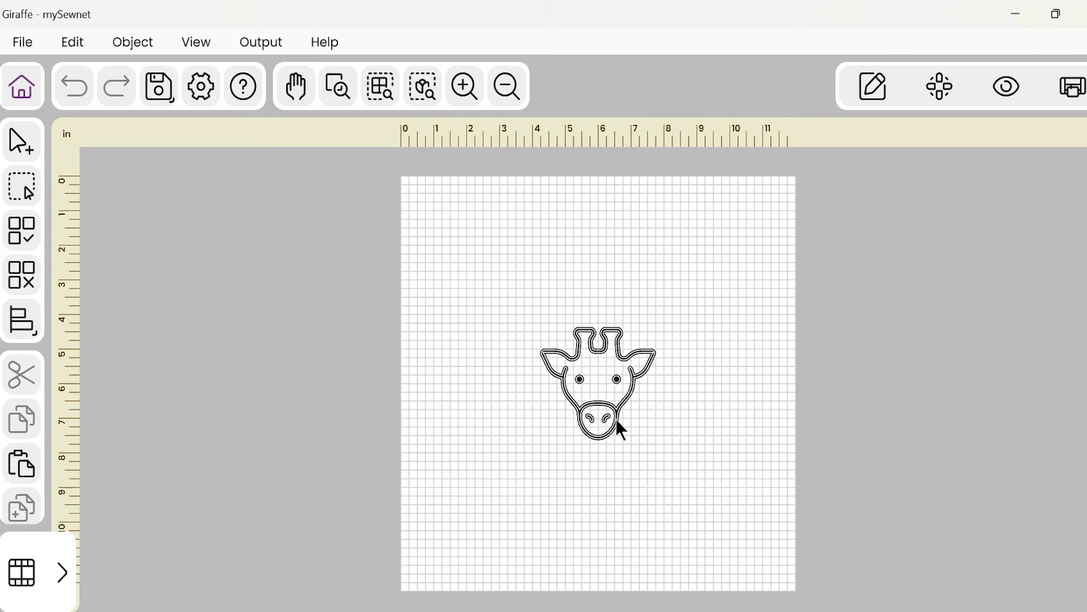
scroll(23, 386, "down", 1)
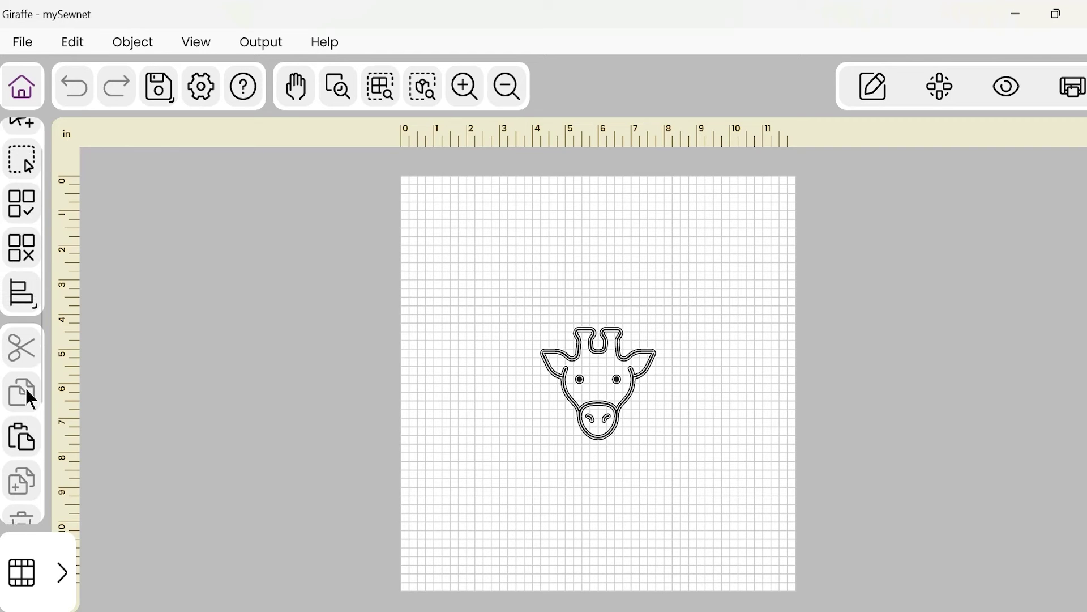
scroll(26, 387, "down", 1)
scroll(28, 402, "down", 3)
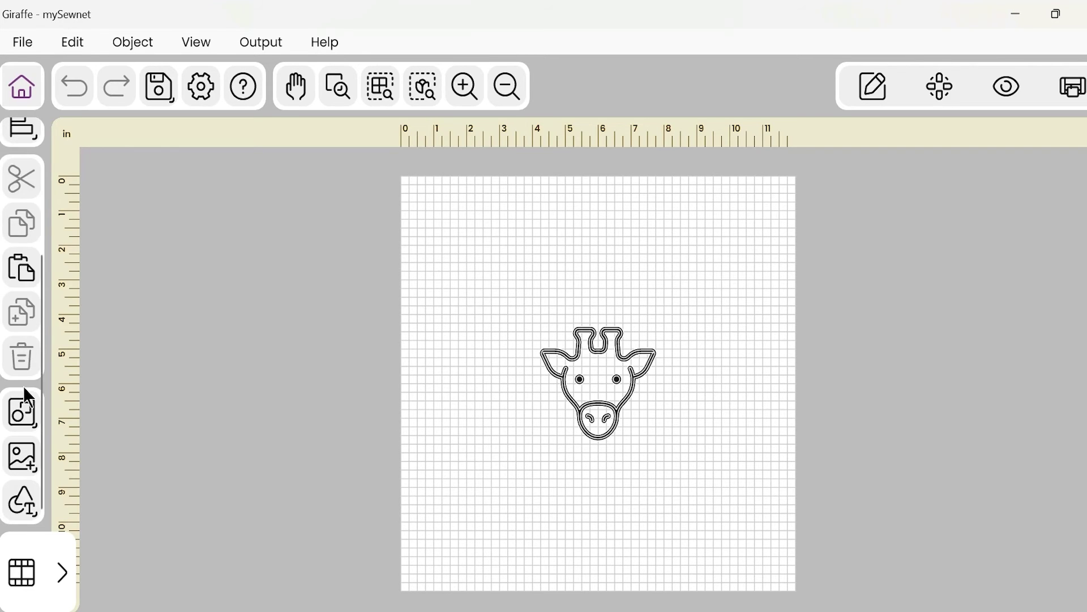
Step: Choose Insert from Vault under the insert-image tool, returning to Home
left_click(26, 464)
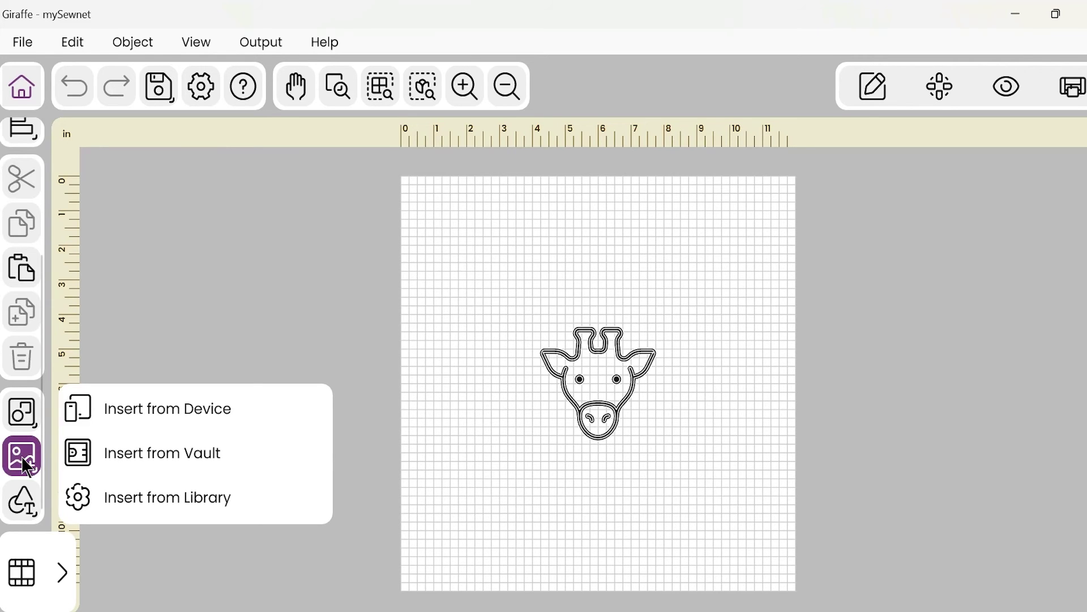
left_click(120, 452)
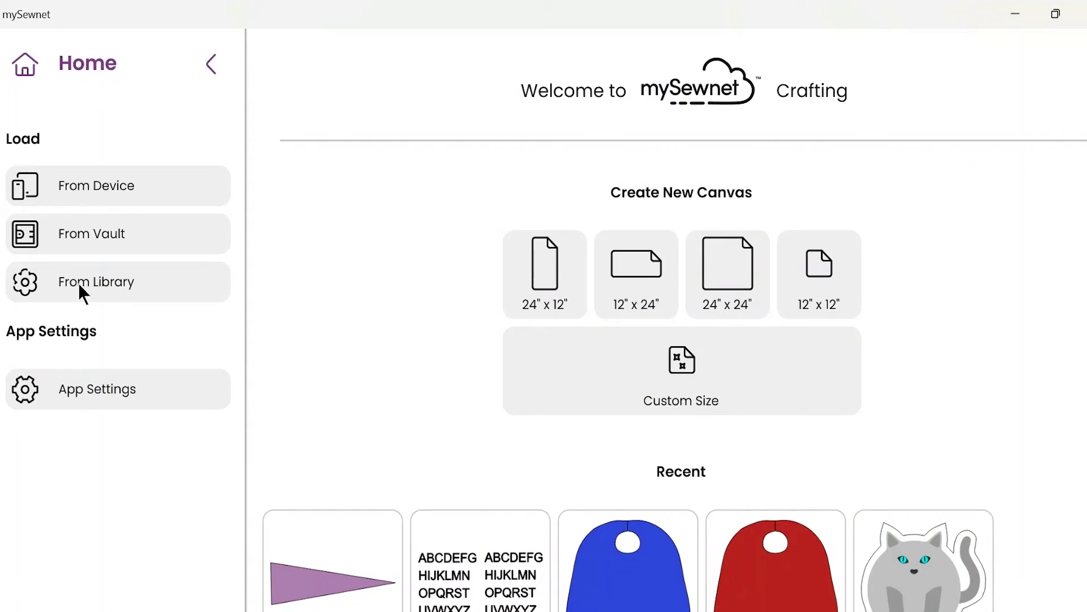
Step: Open the design library via From Library on the Home screen
left_click(83, 194)
left_click(121, 285)
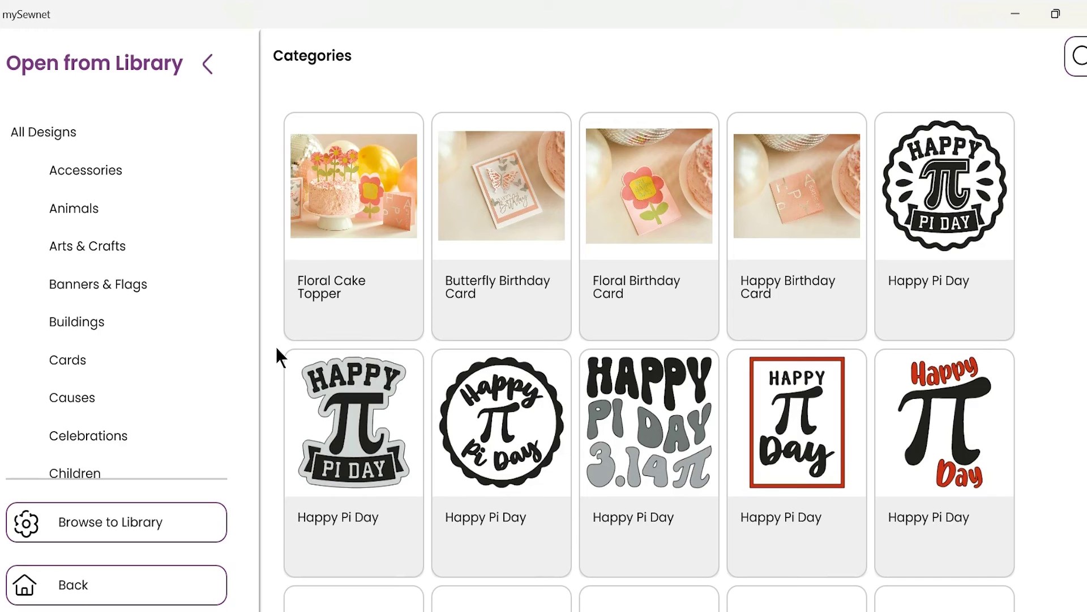
scroll(1063, 352, "down", 1)
scroll(1051, 352, "down", 2)
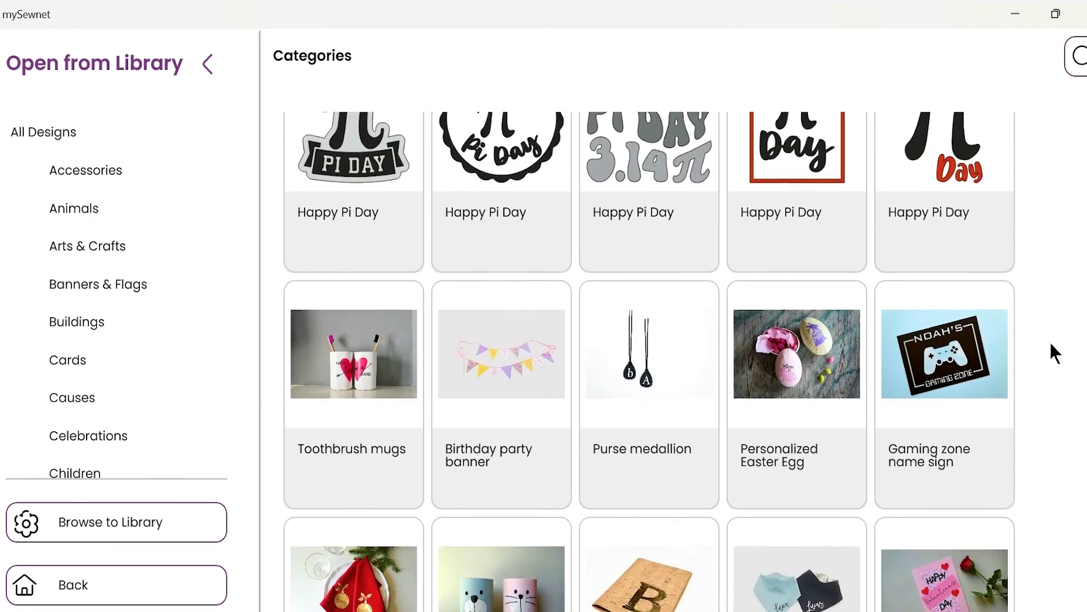
scroll(1050, 352, "down", 2)
scroll(1054, 350, "down", 3)
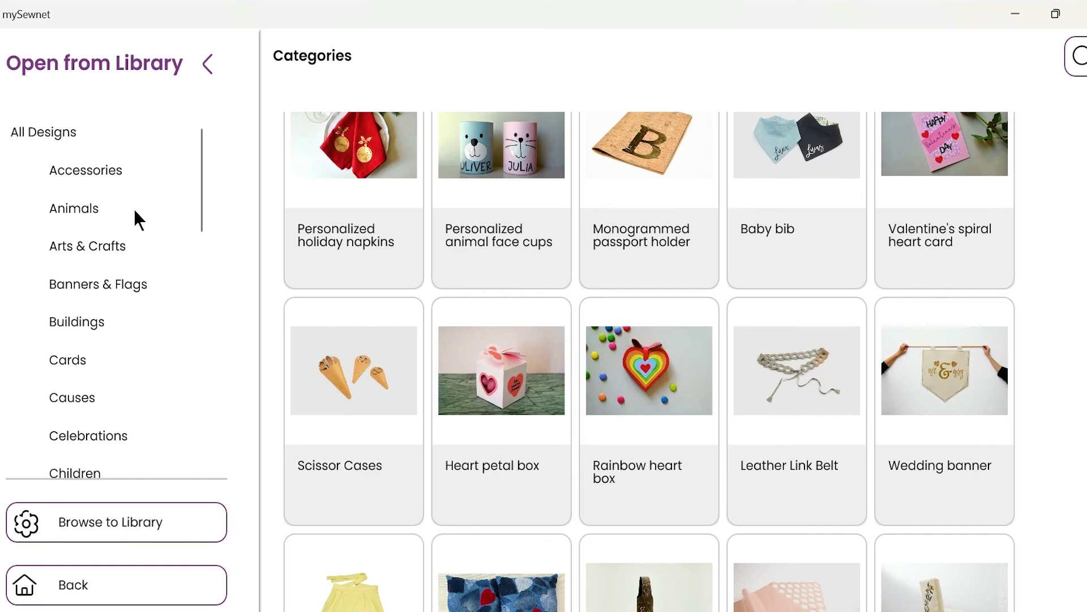
Step: Open the Giraffe design from the library's Animals category on a canvas
left_click(92, 214)
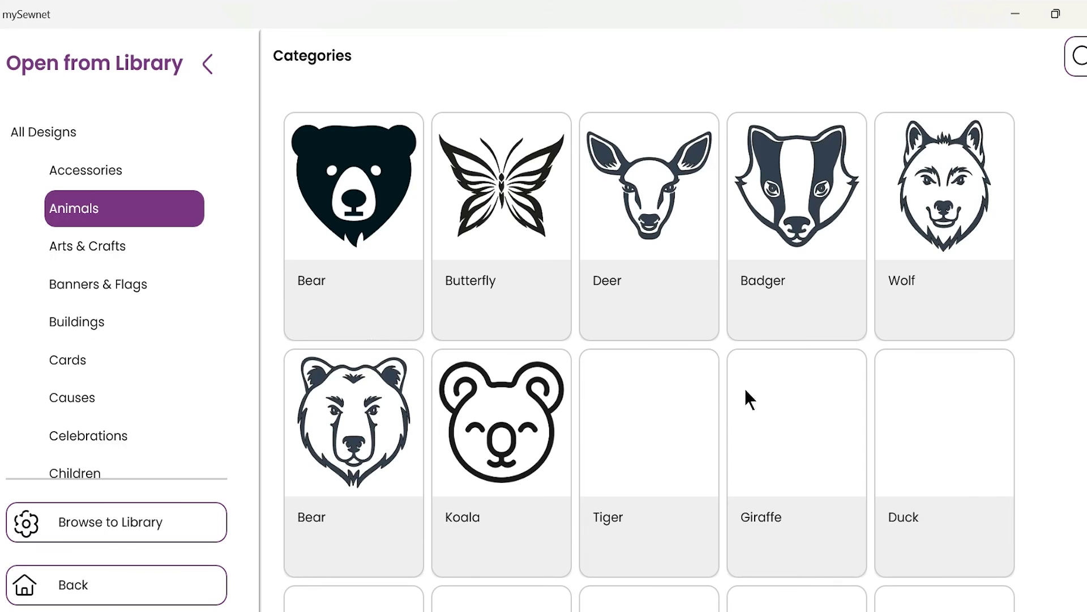
scroll(811, 471, "down", 1)
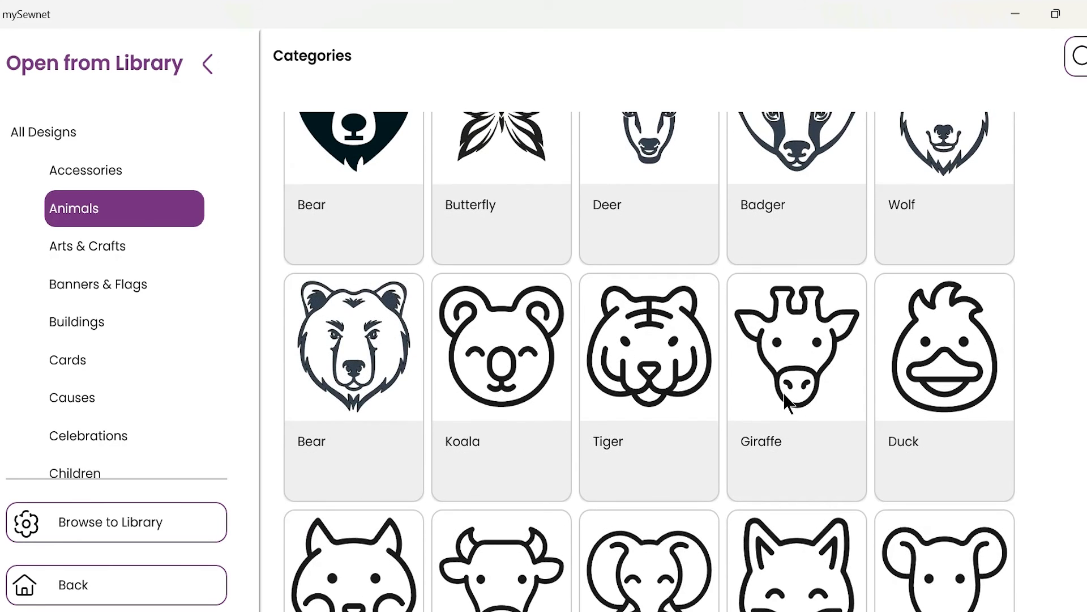
left_click(790, 394)
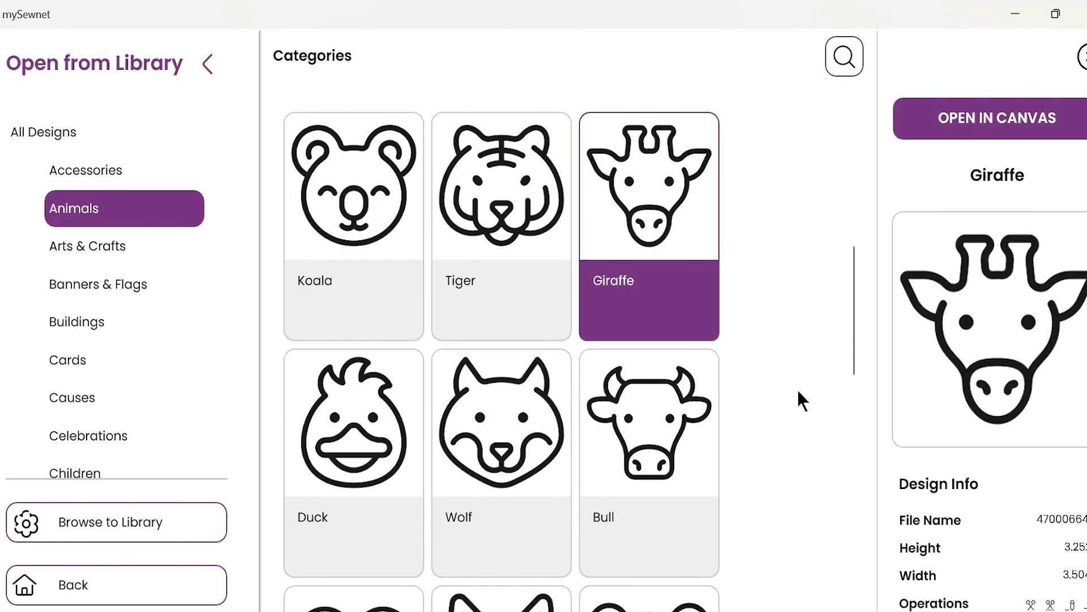
left_click(1023, 116)
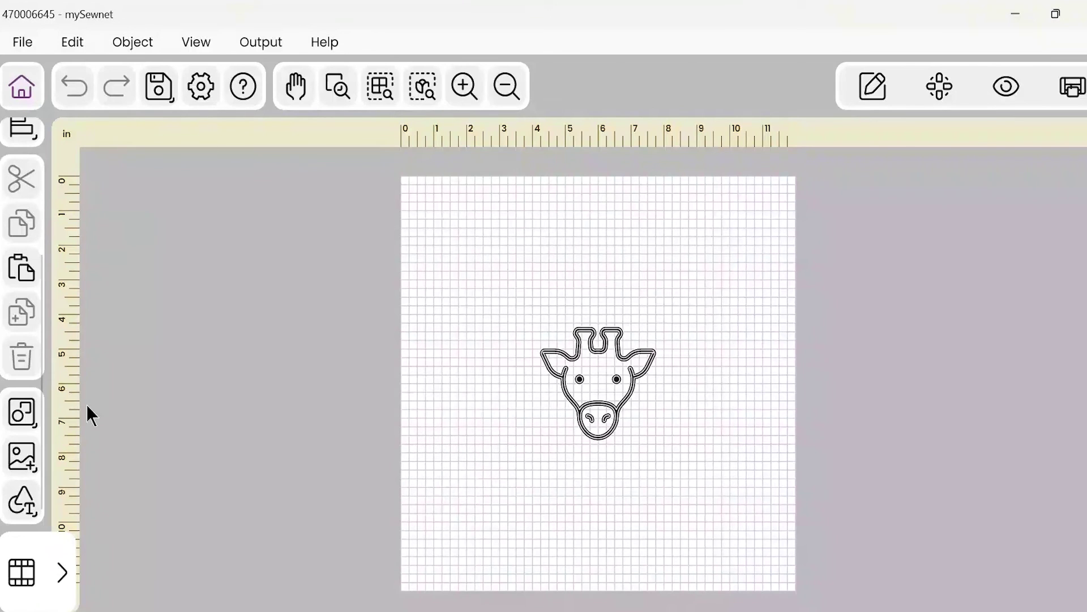
scroll(35, 331, "up", 1)
scroll(23, 350, "down", 1)
scroll(23, 349, "down", 1)
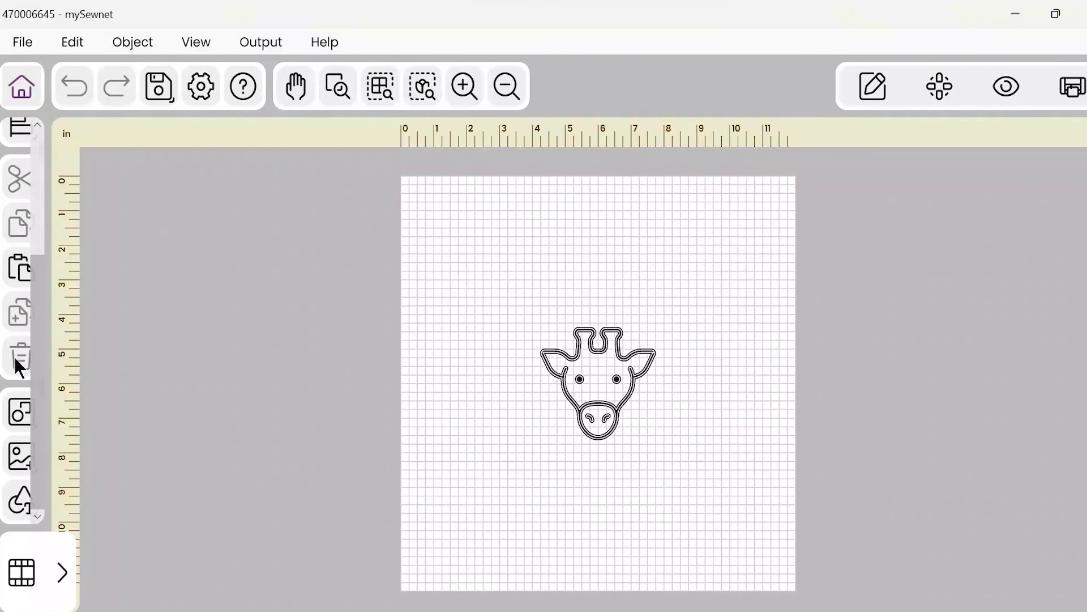
left_click(14, 461)
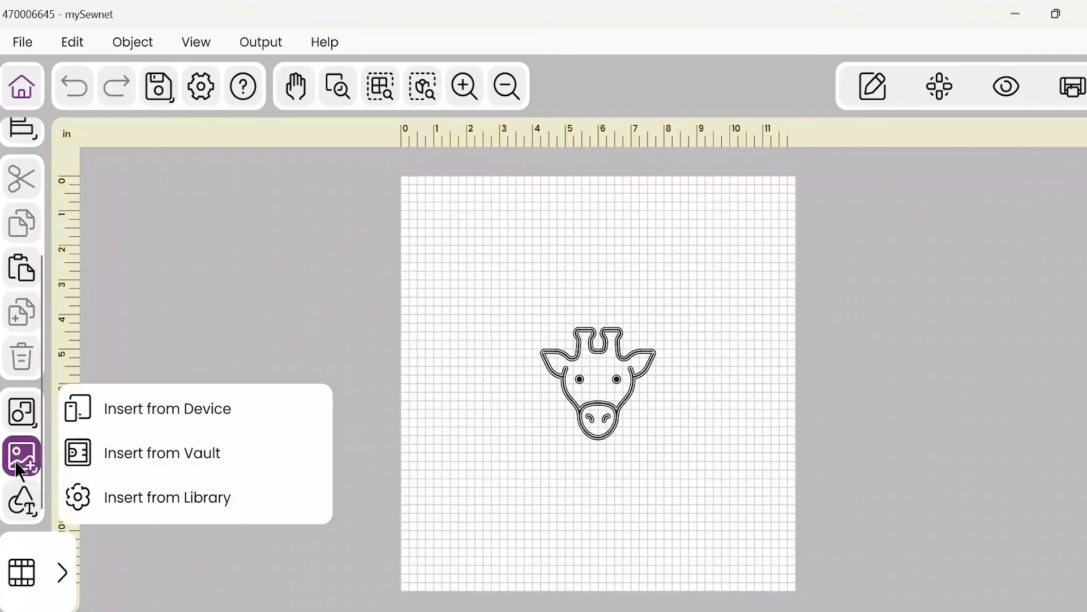
left_click(143, 498)
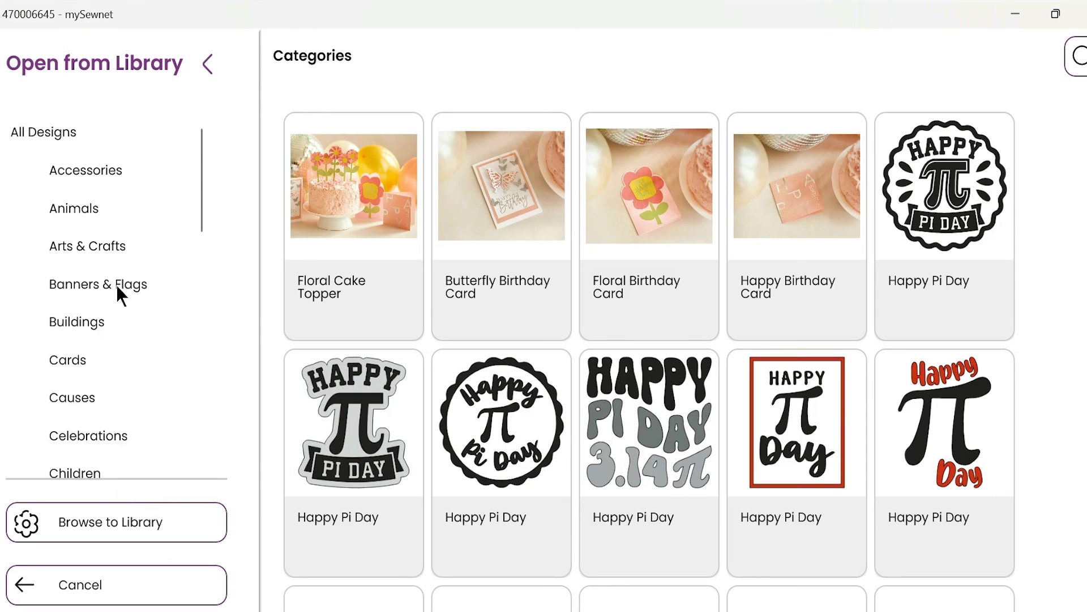
scroll(116, 292, "down", 1)
scroll(117, 299, "down", 1)
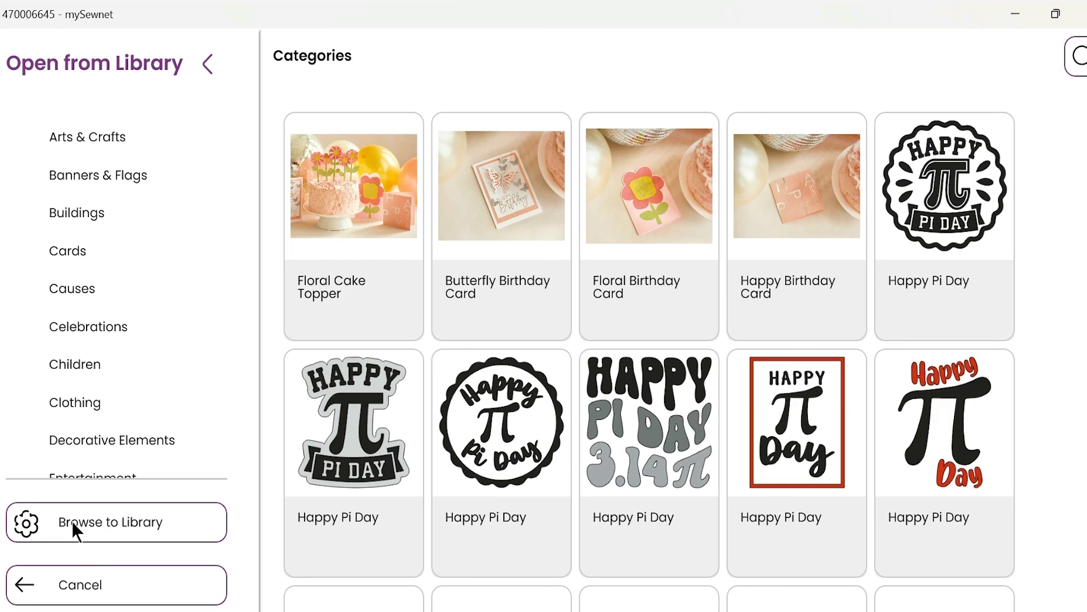
left_click(200, 582)
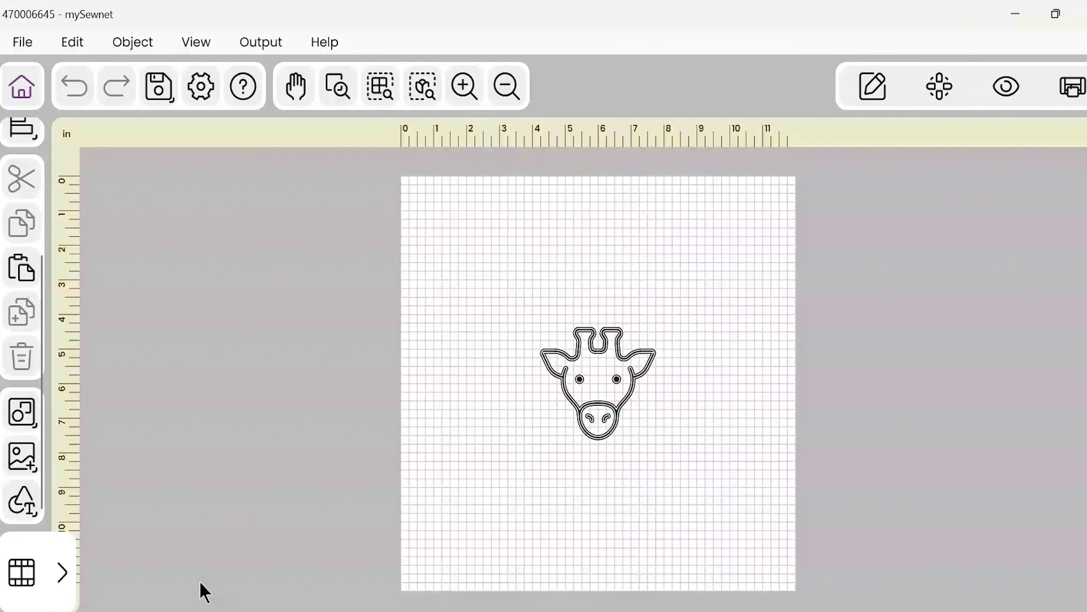